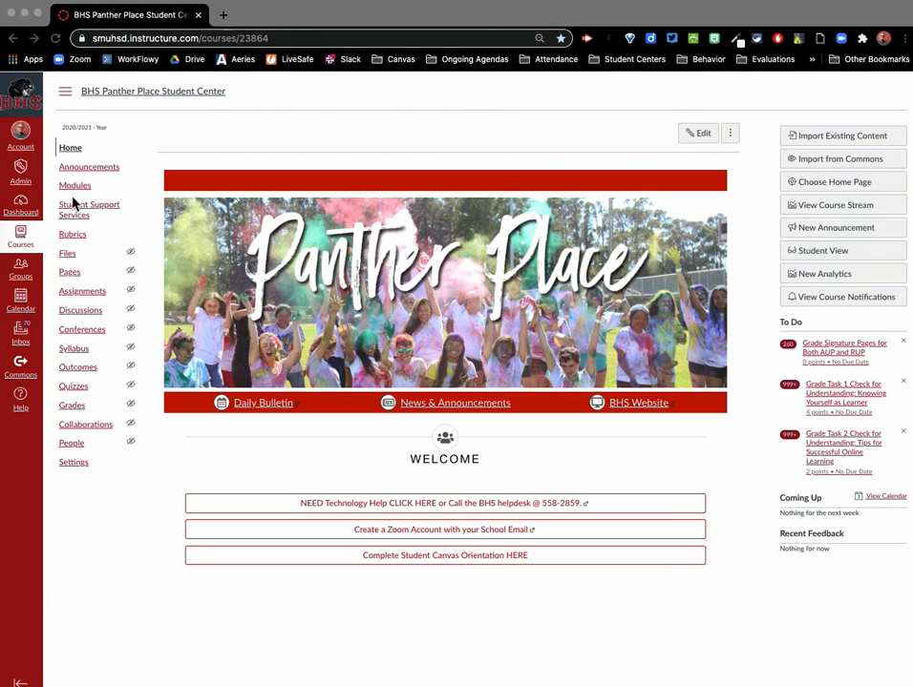
# Open the course's People page and review the members of the existing Burlingame Environmental Club group
pyautogui.click(76, 446)
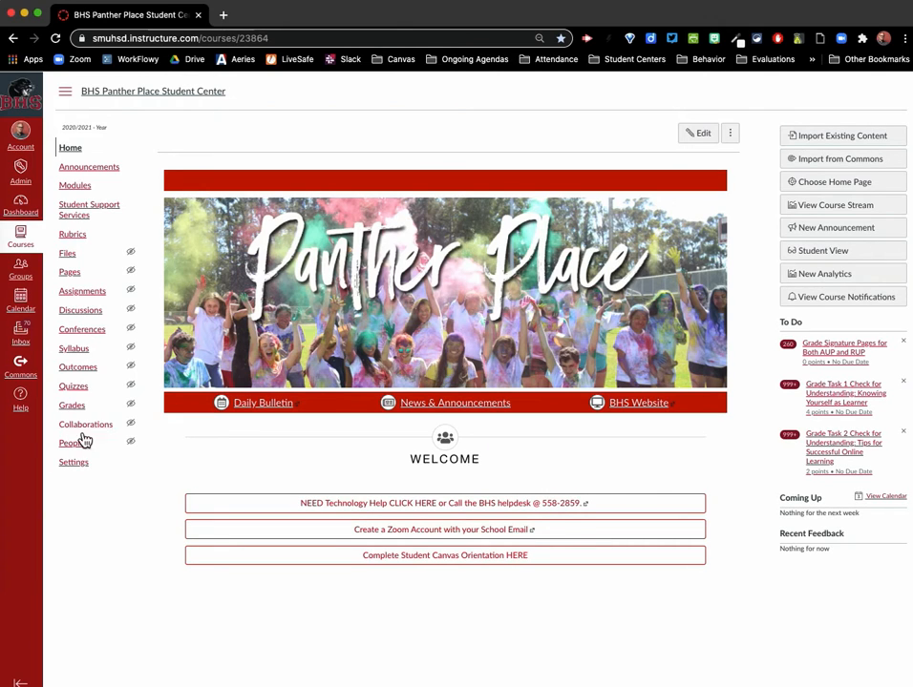
pyautogui.click(82, 447)
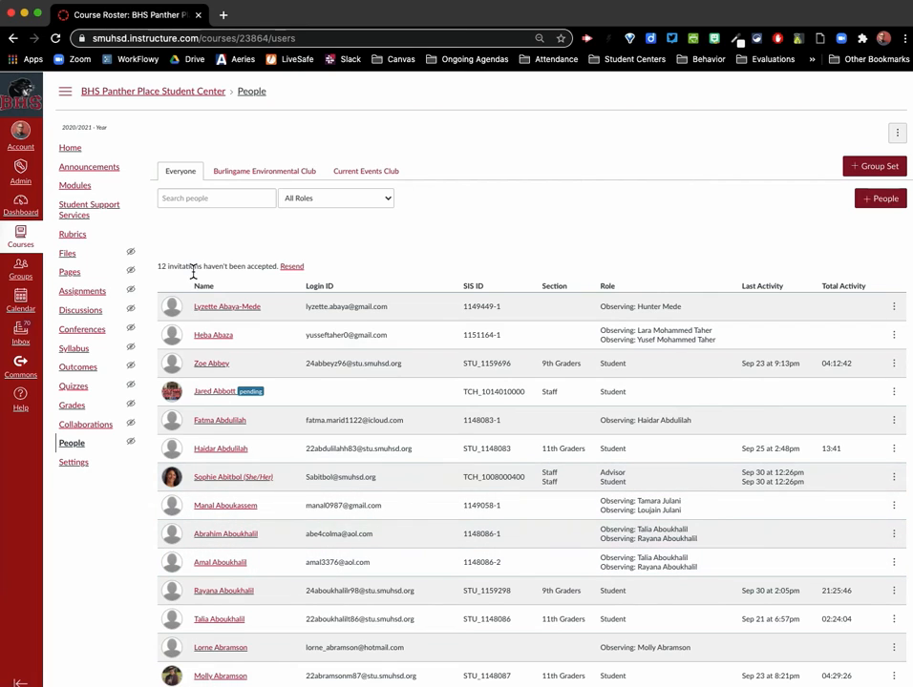
pyautogui.click(303, 179)
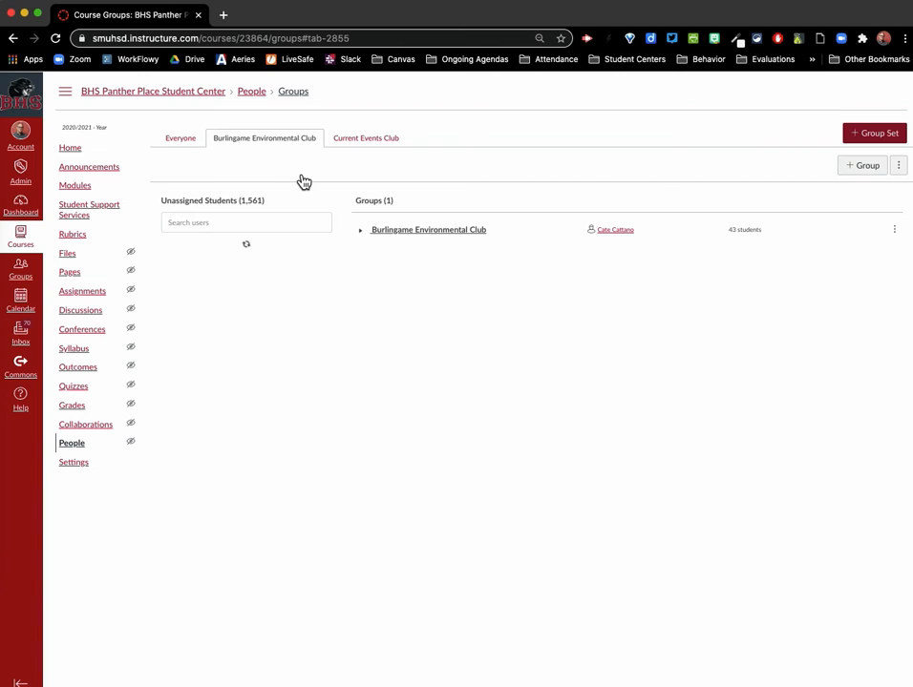
pyautogui.click(365, 233)
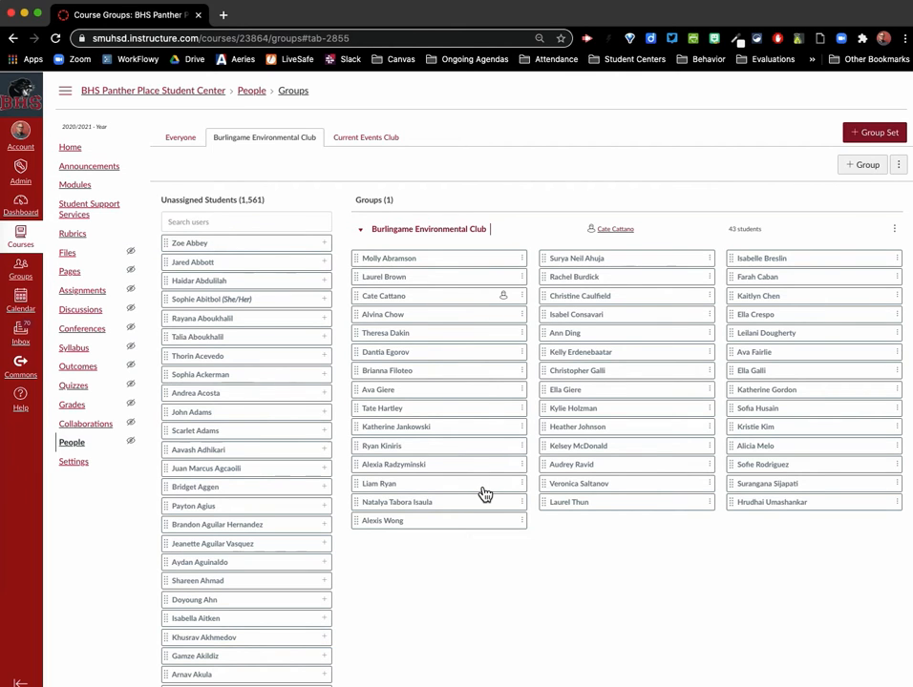
pyautogui.scroll(-1, 485, 495)
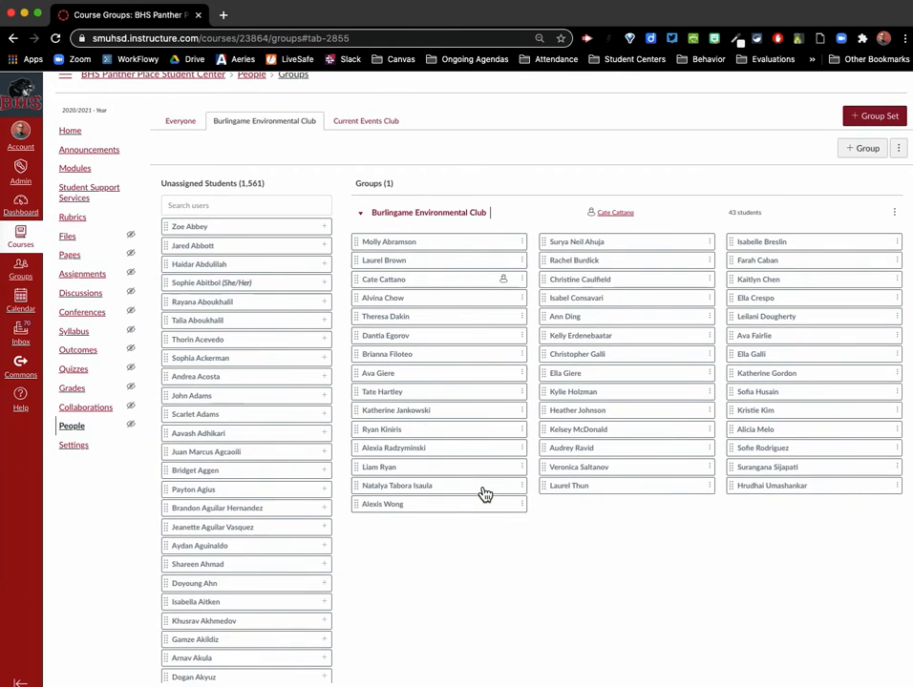
pyautogui.scroll(1, 485, 495)
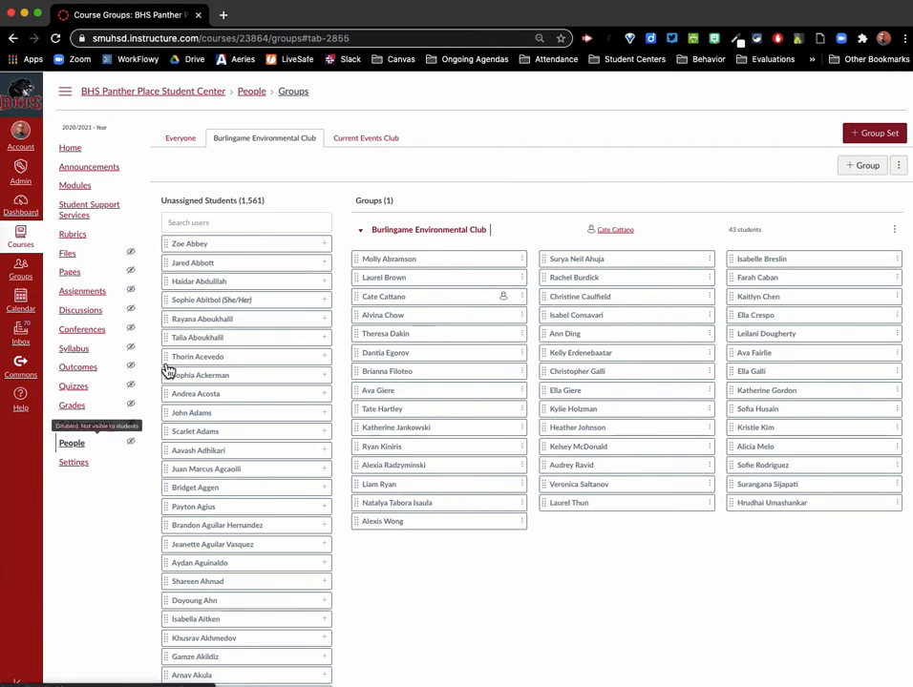
# Create a group set named Math Club, with its groups created manually and self sign-up off
pyautogui.click(877, 134)
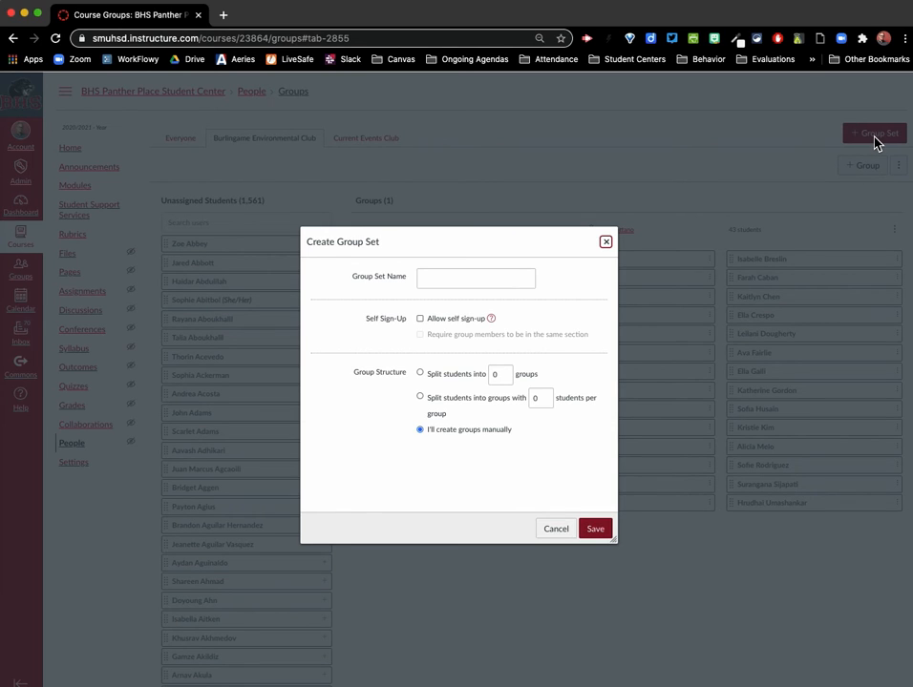
pyautogui.click(438, 277)
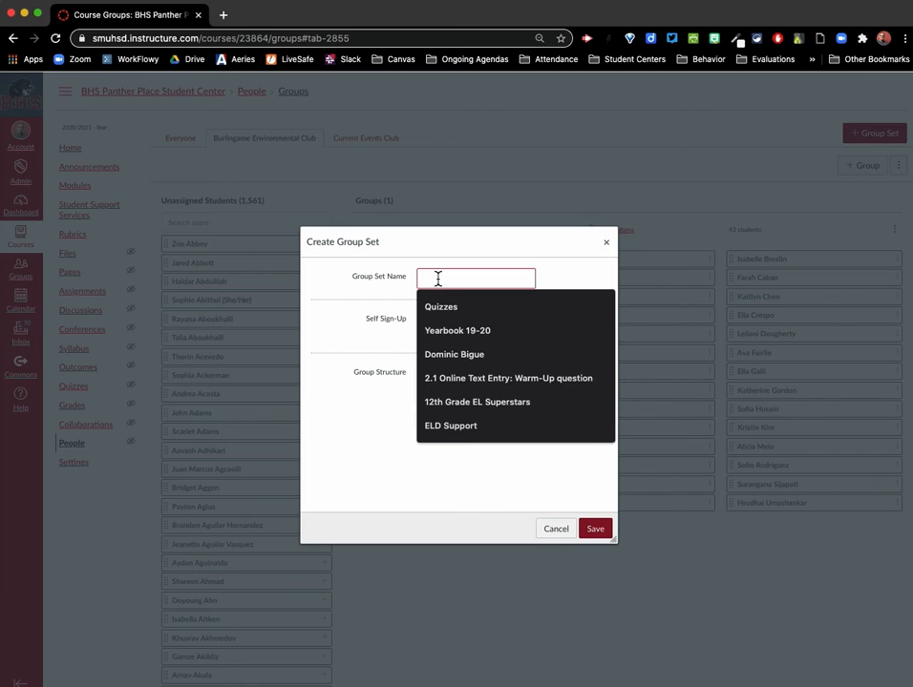
pyautogui.write('Math Club')
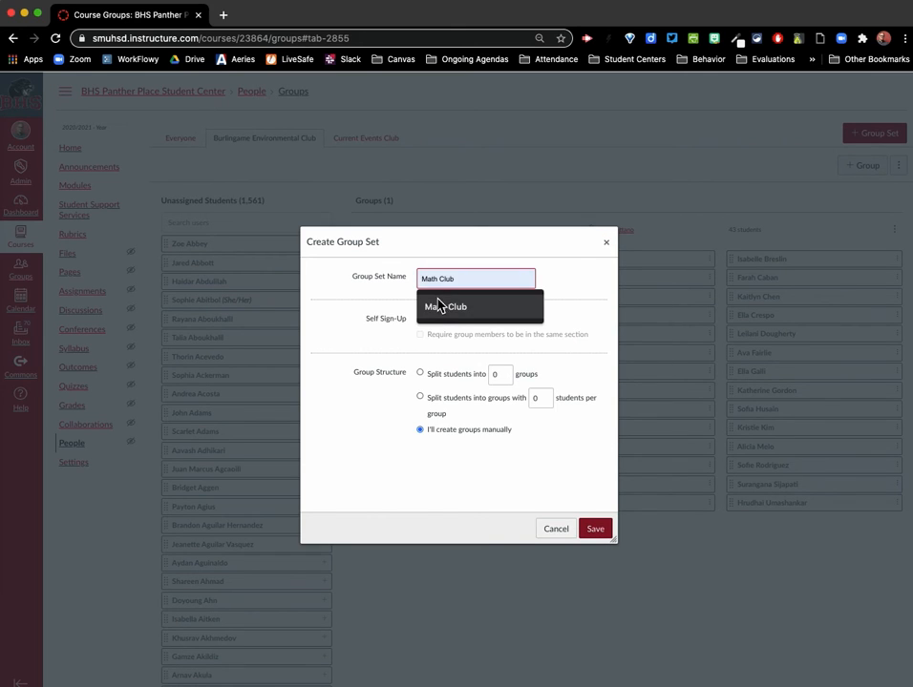
pyautogui.click(436, 306)
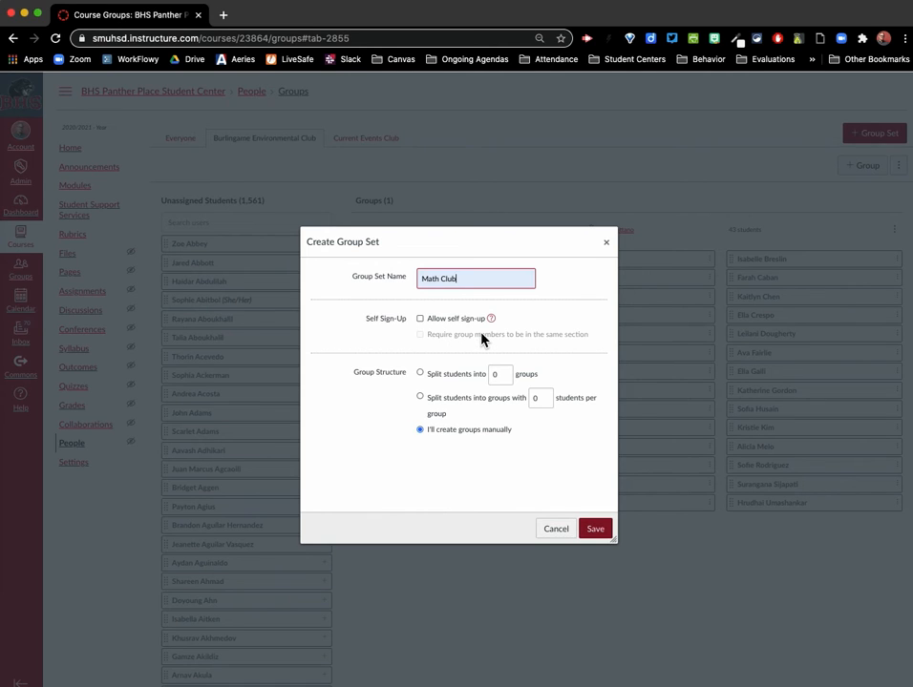
pyautogui.scroll(-1, 482, 339)
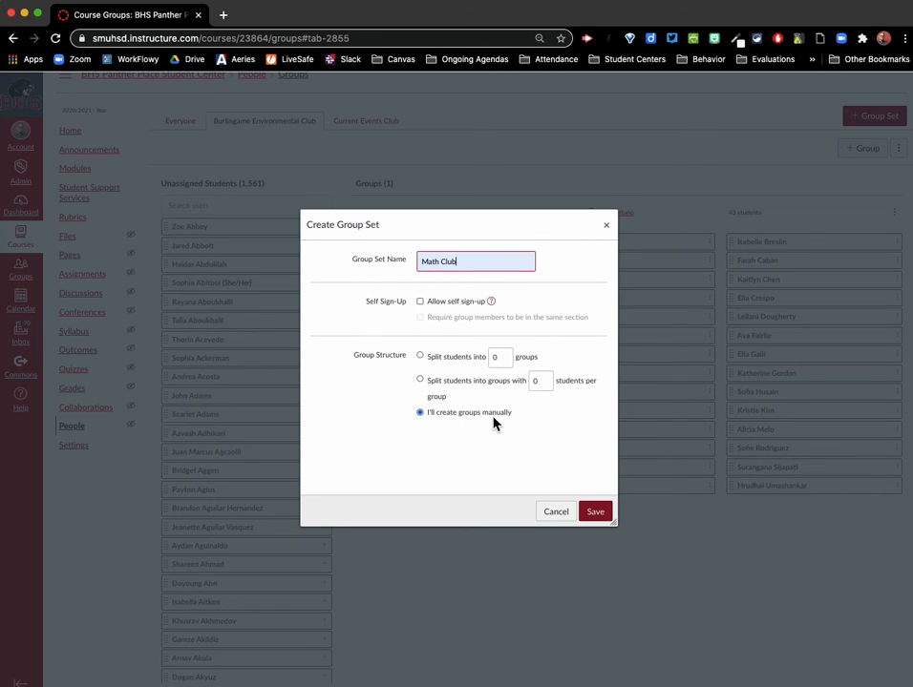
pyautogui.click(595, 512)
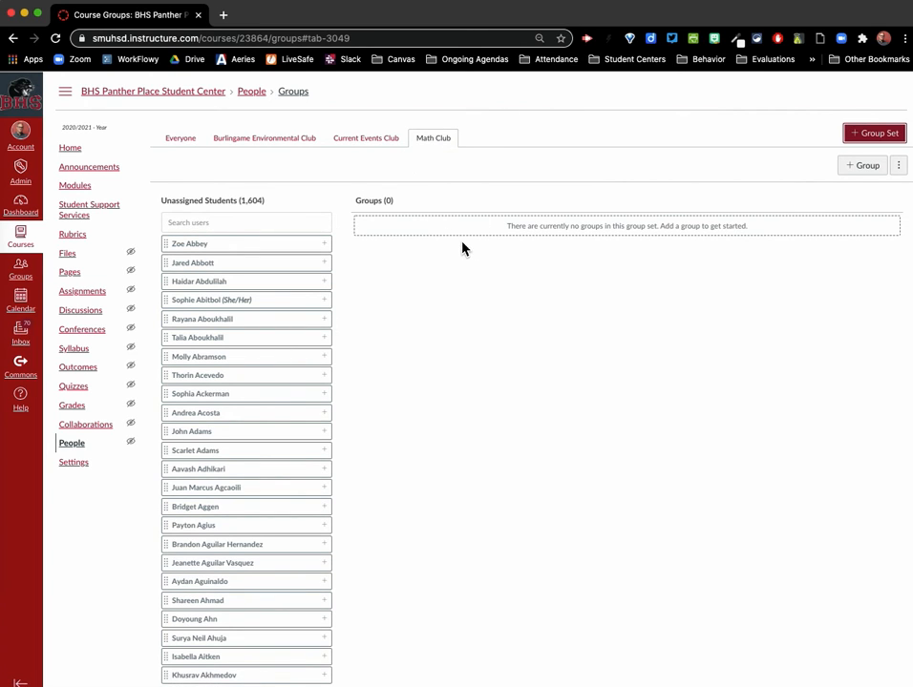
# Add a group named Math Club to the Math Club group set, without a member limit
pyautogui.click(862, 167)
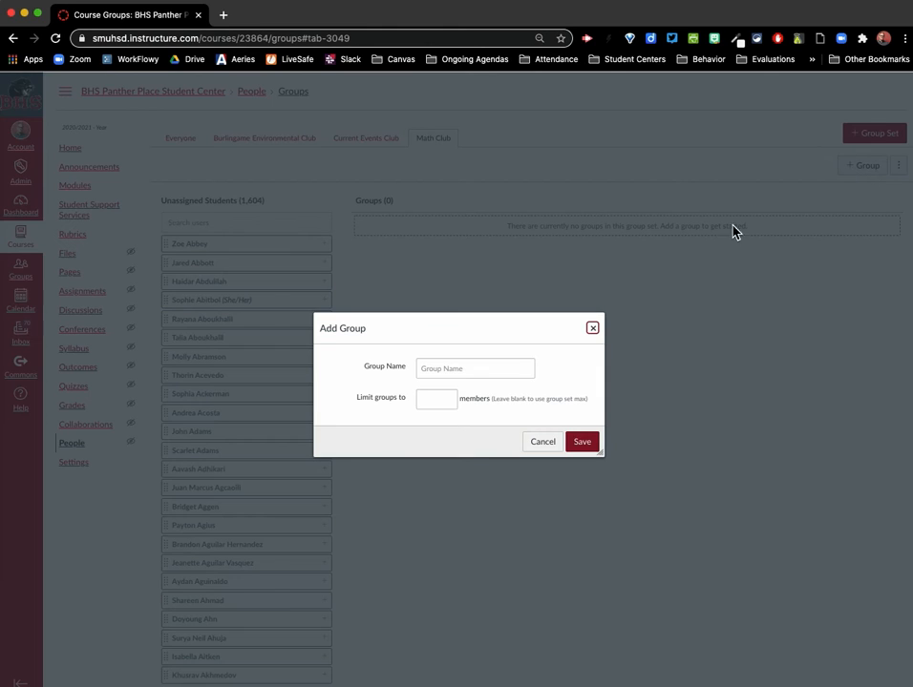
pyautogui.click(449, 371)
pyautogui.write('Math Clu')
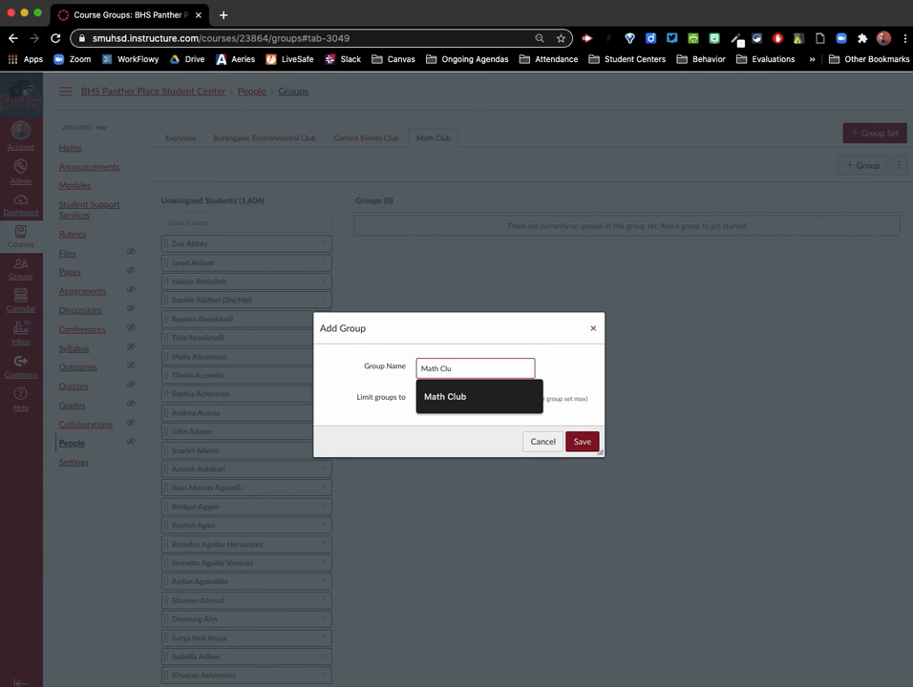
pyautogui.write('b')
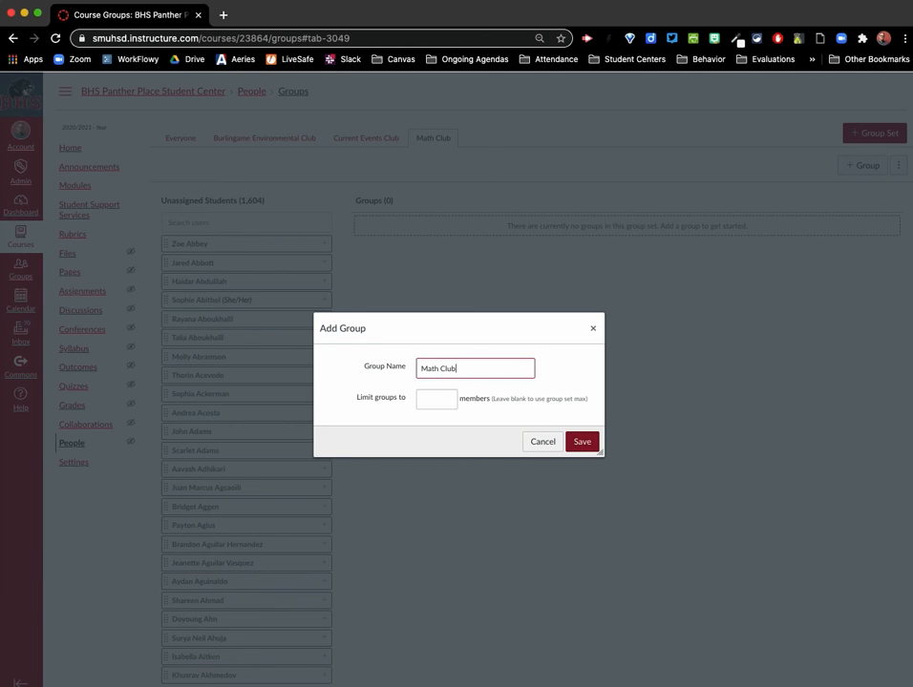
pyautogui.click(583, 444)
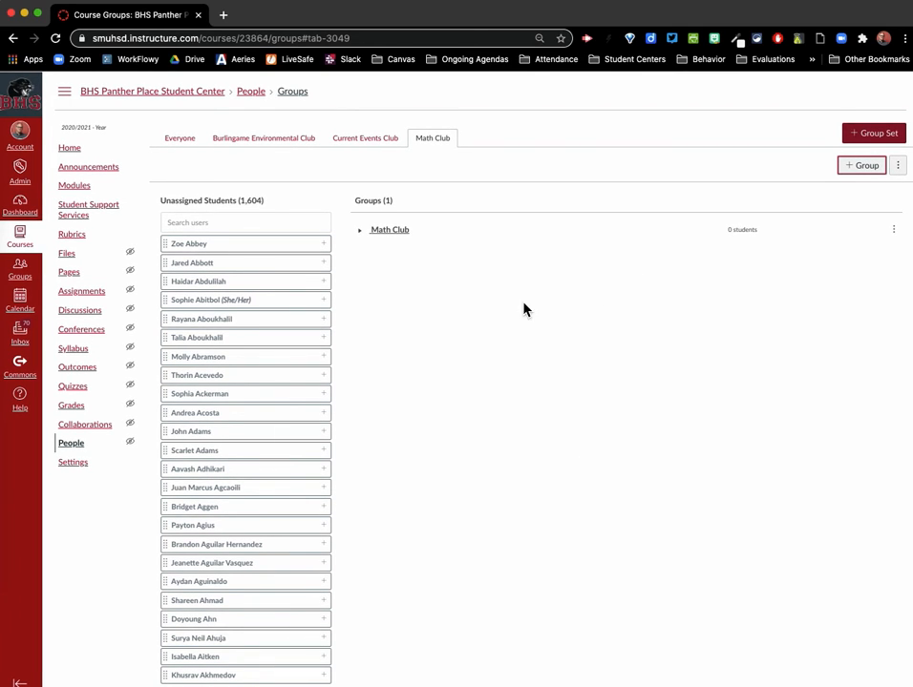
# Search the unassigned students for the intended club leader's first name and add the first match to the Math Club group
pyautogui.click(208, 223)
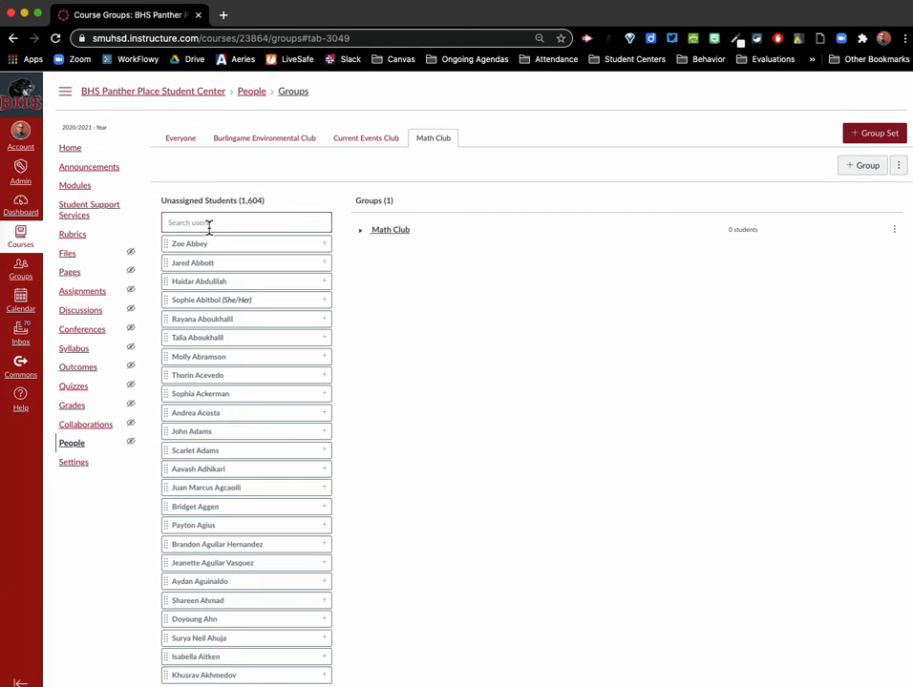
pyautogui.write('krist')
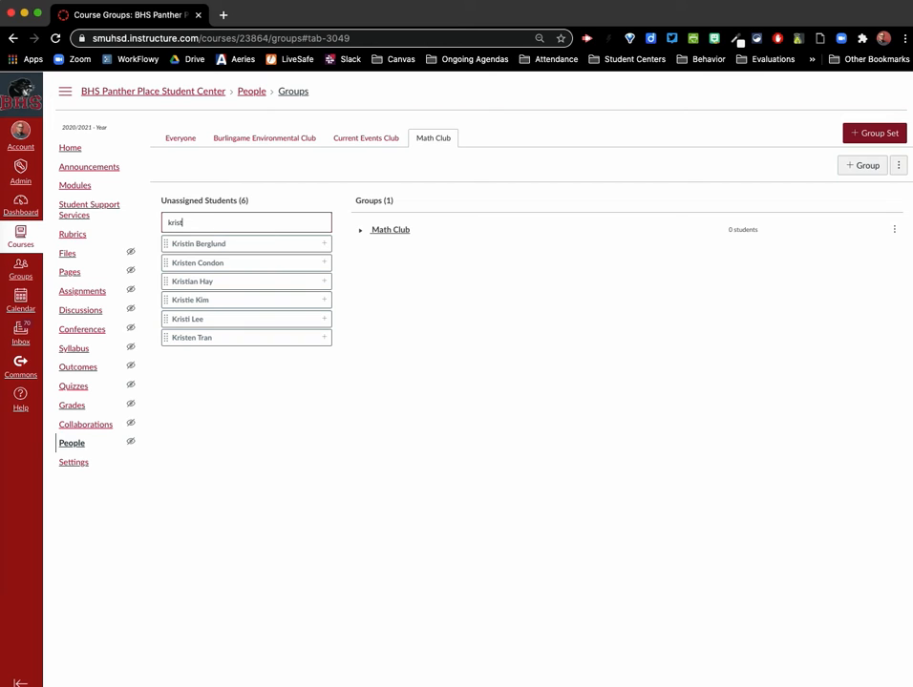
pyautogui.click(330, 248)
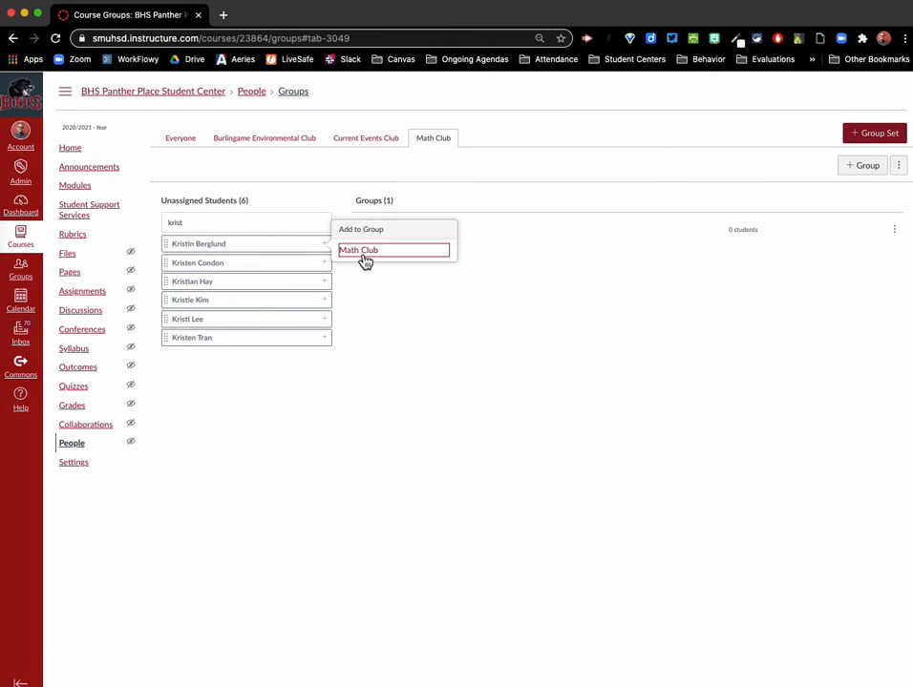
pyautogui.click(363, 254)
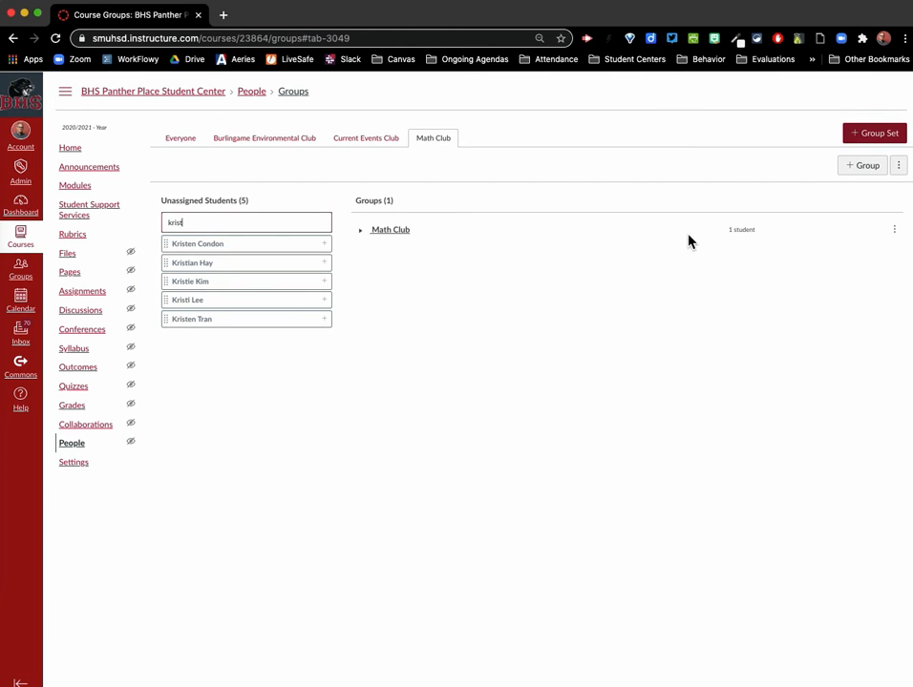
# Expand the Math Club group and set its only member as the group leader
pyautogui.click(365, 238)
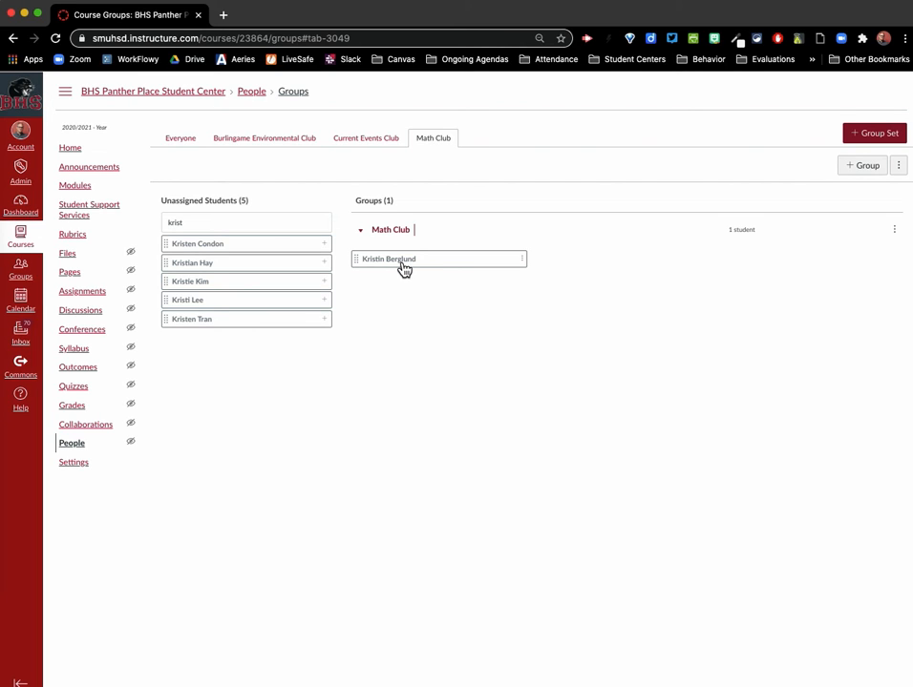
pyautogui.click(525, 260)
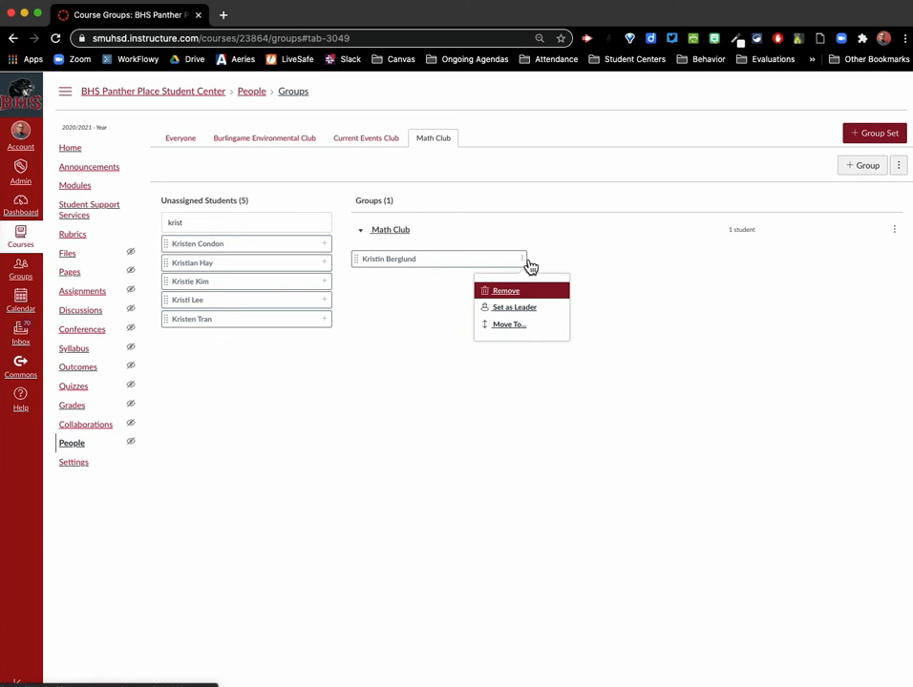
pyautogui.click(540, 316)
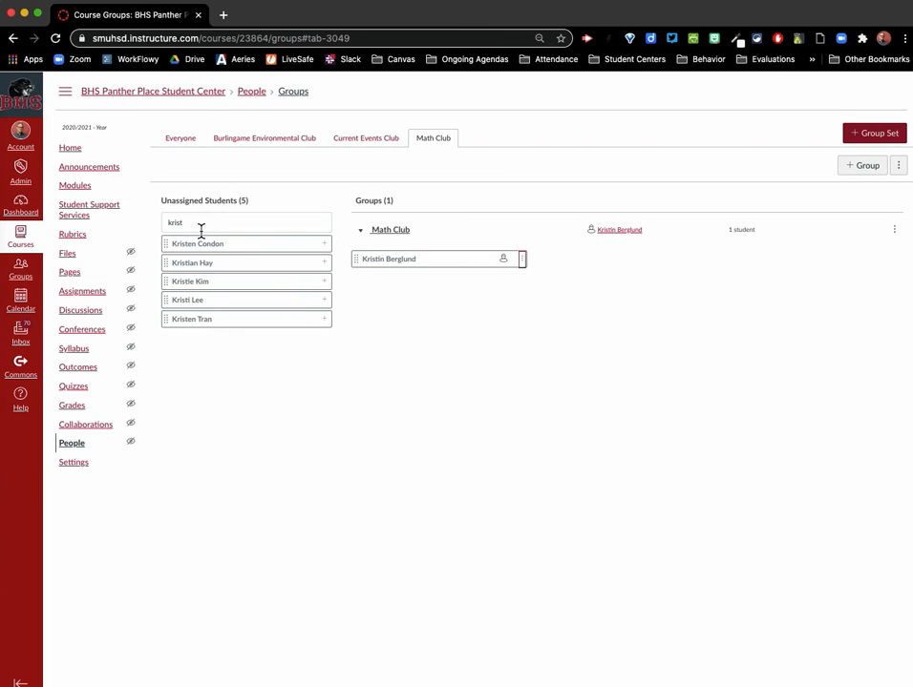
# Search the unassigned students for "demo" and add Demo Student to the Math Club group
pyautogui.doubleClick(158, 222)
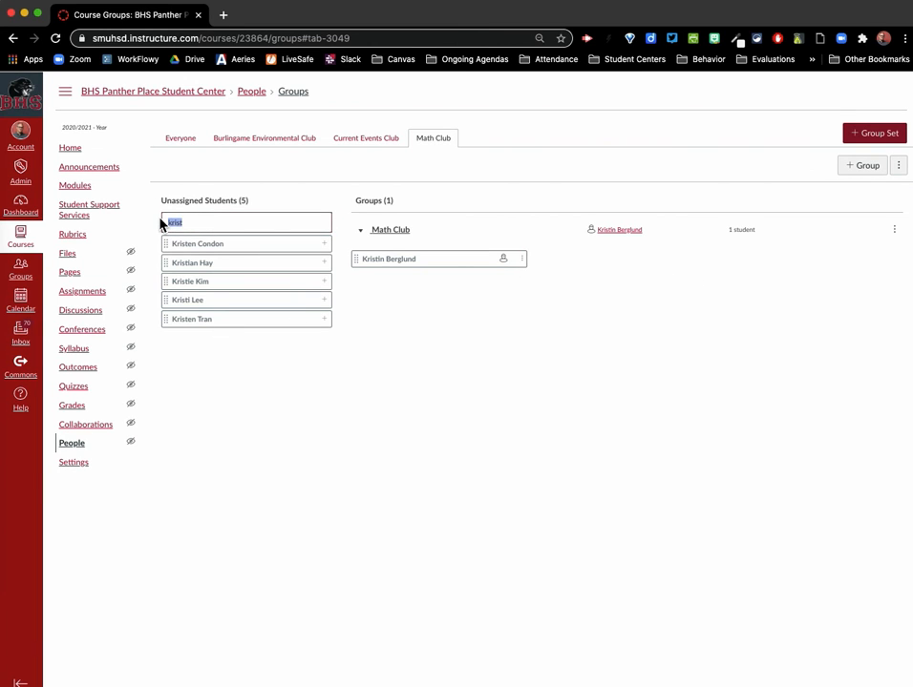
pyautogui.write('demo')
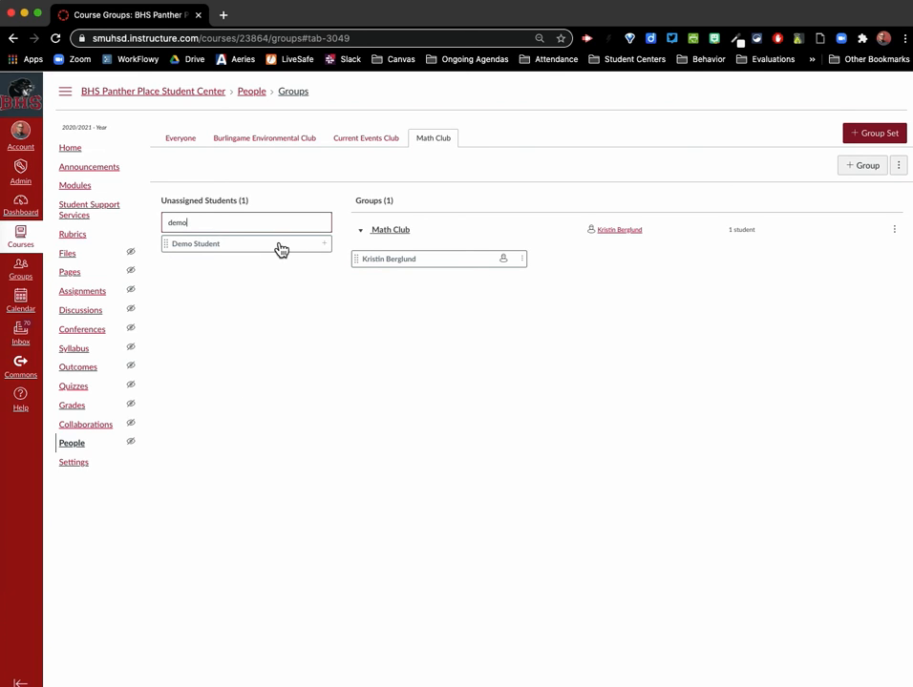
pyautogui.click(326, 246)
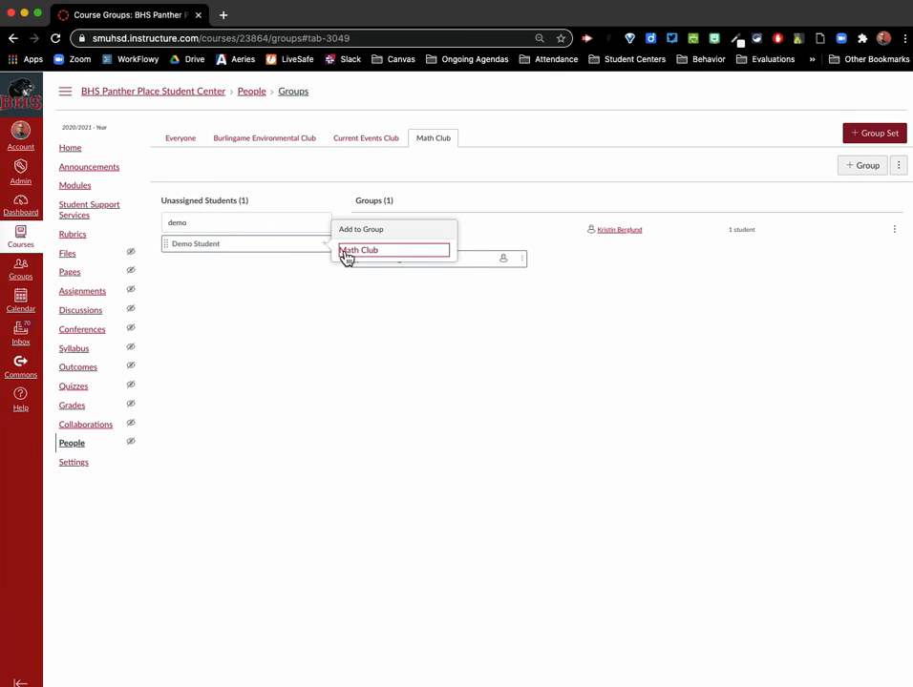
pyautogui.click(346, 252)
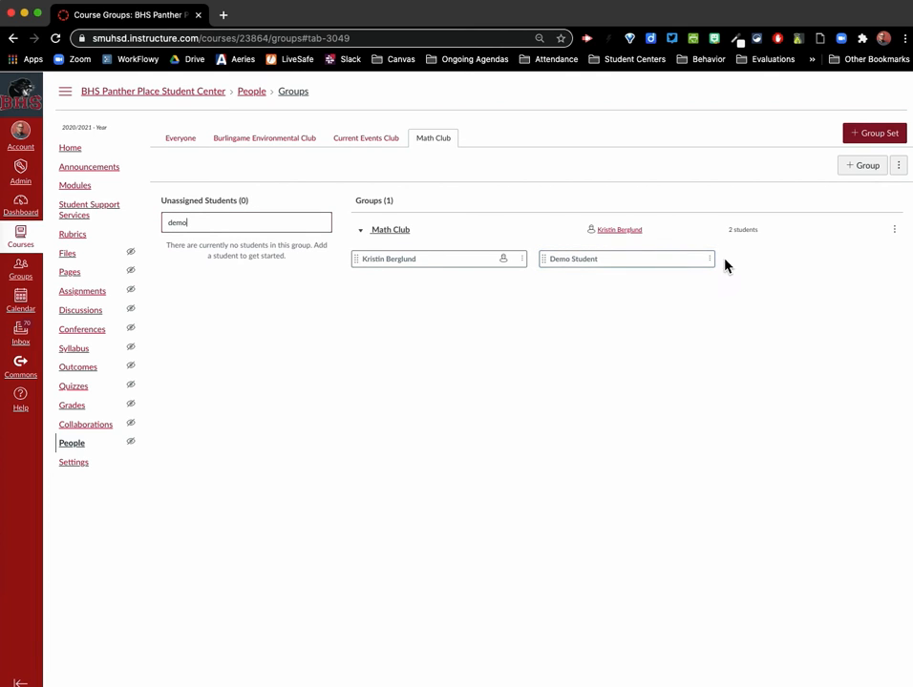
pyautogui.click(579, 283)
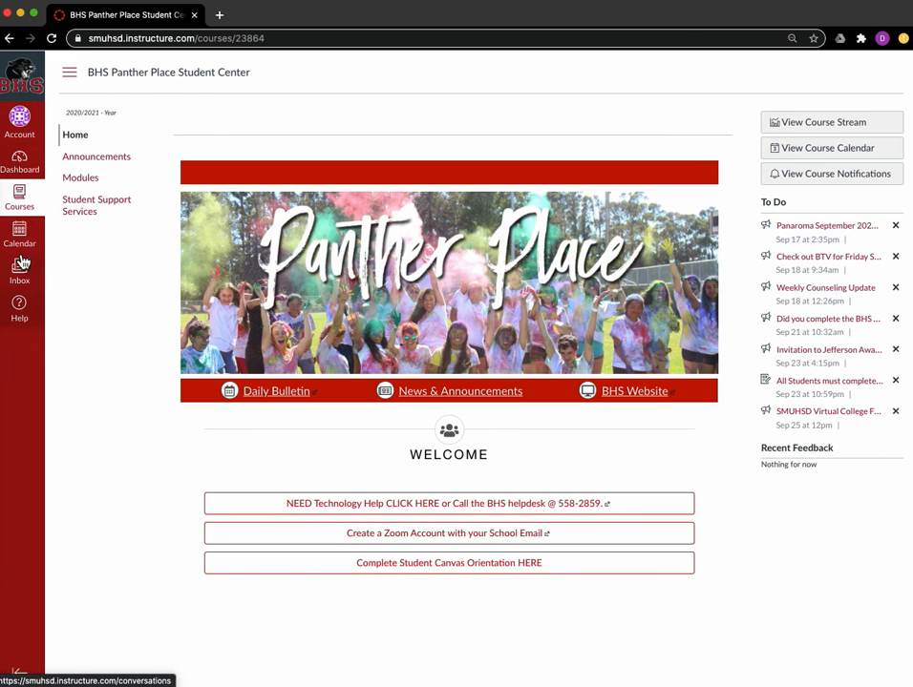
# Refresh the course page in the student account and open the Math Club group's home page
pyautogui.click(53, 40)
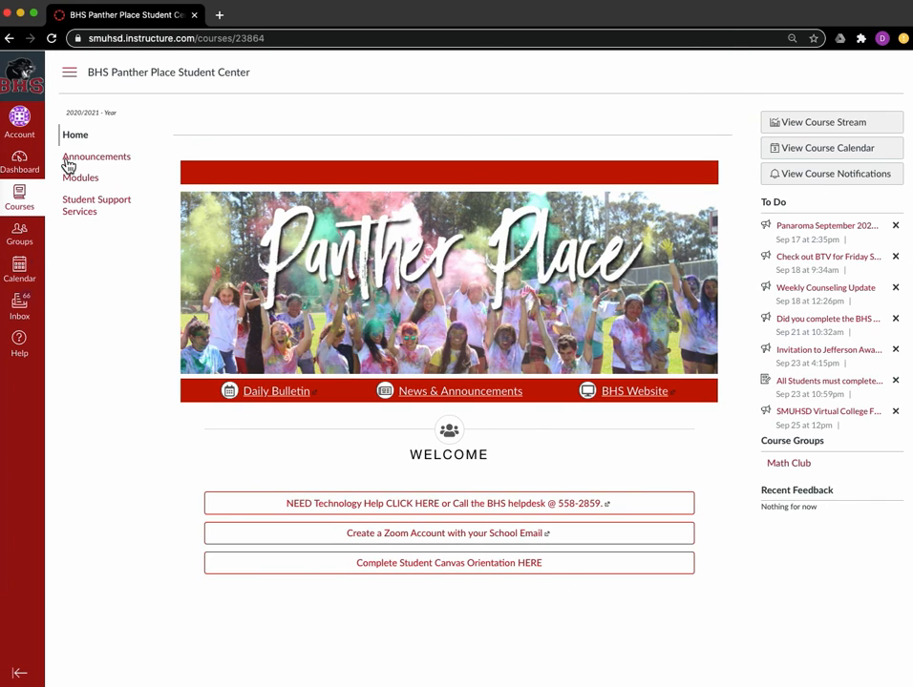
pyautogui.click(33, 252)
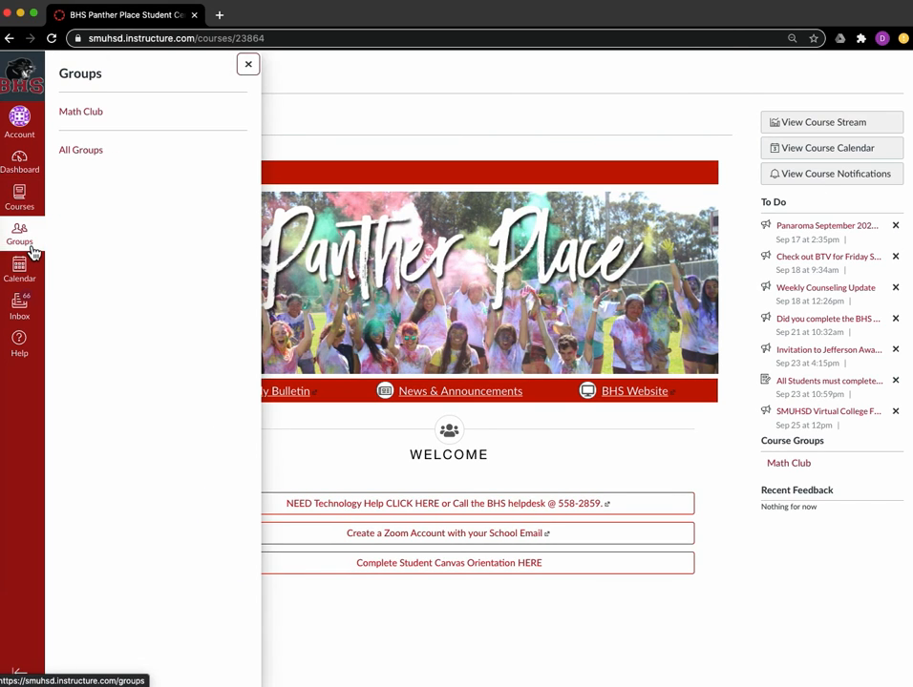
pyautogui.click(84, 113)
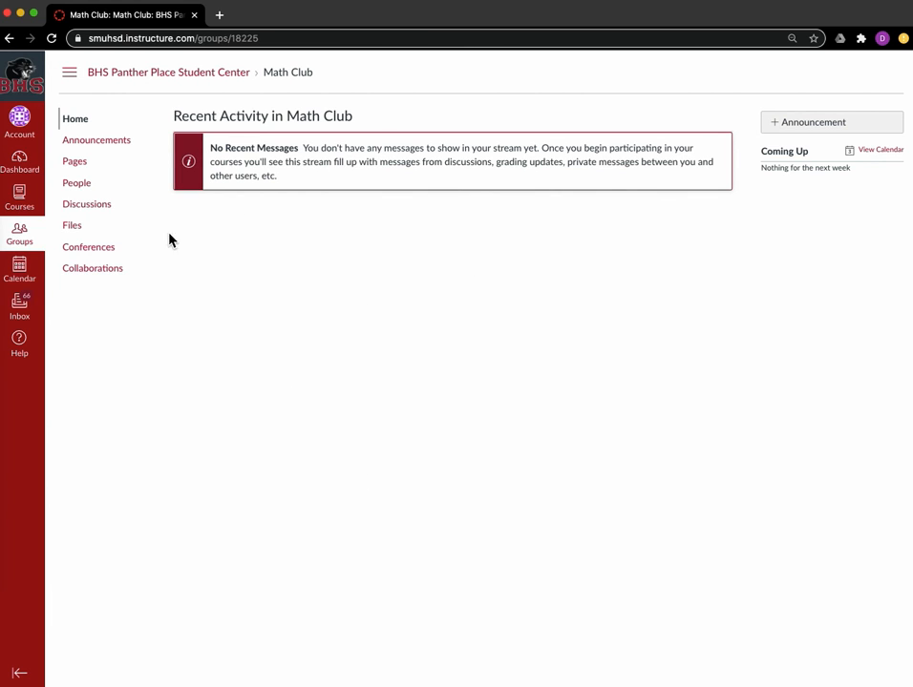
# Open the student's inbox and filter its conversations to the Math Club group
pyautogui.click(30, 316)
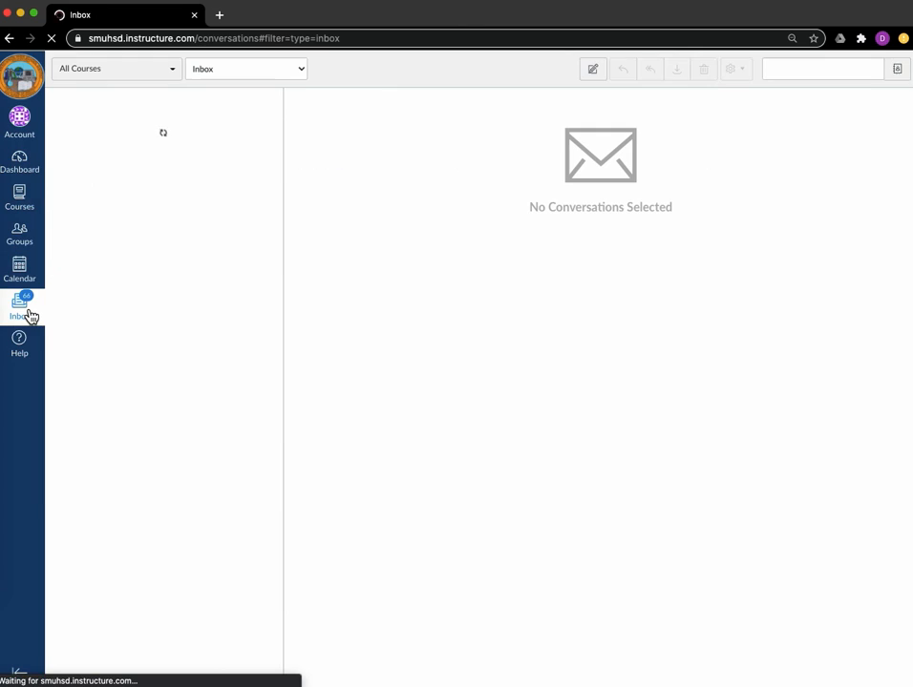
pyautogui.click(175, 69)
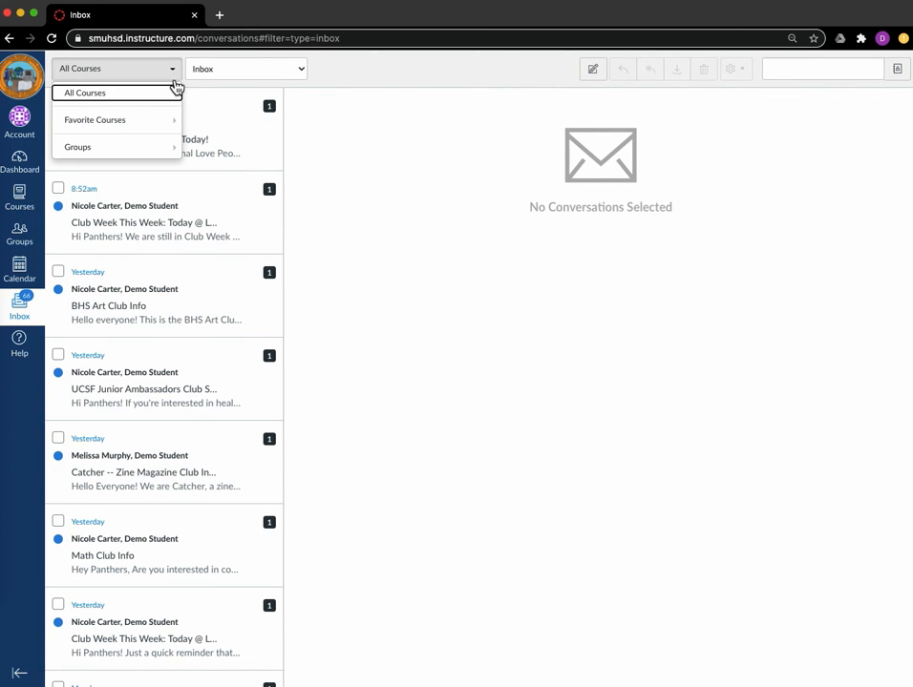
pyautogui.moveTo(176, 149)
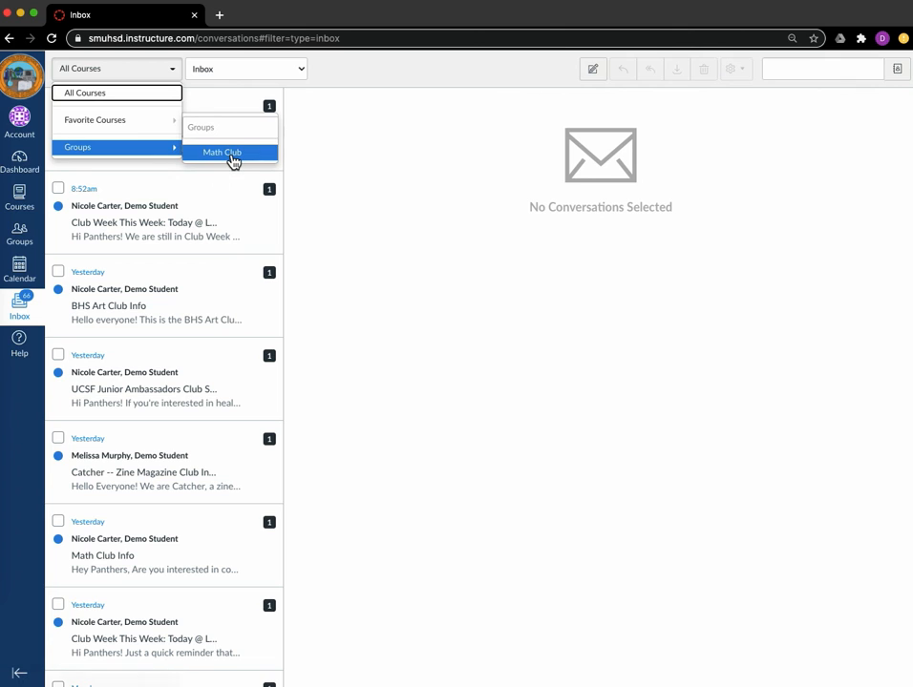
pyautogui.click(232, 157)
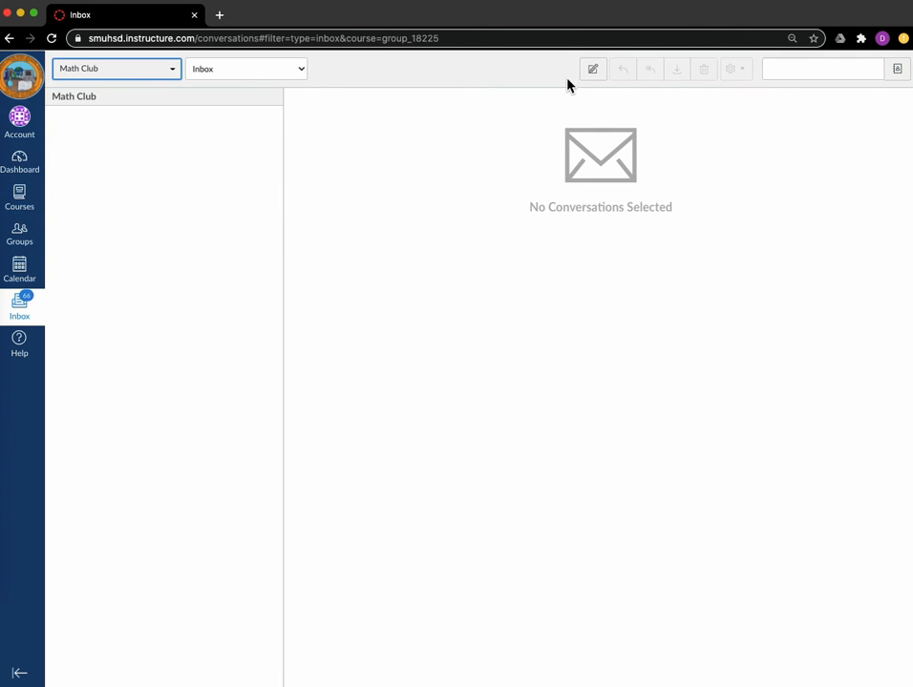
# Start a message to Math Club, check which group members are available as recipients, and cancel the message
pyautogui.click(590, 72)
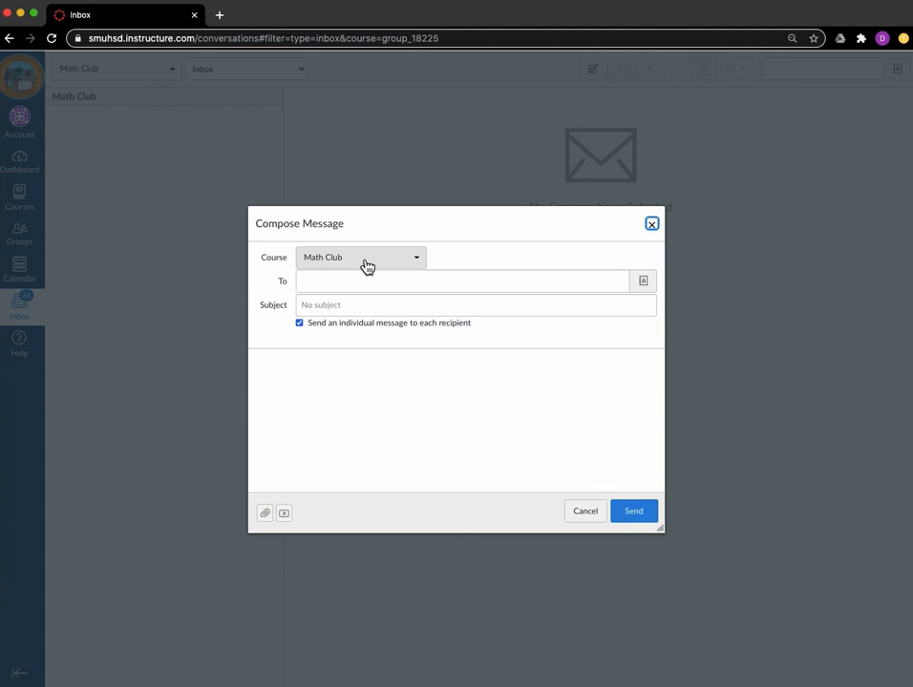
pyautogui.click(653, 289)
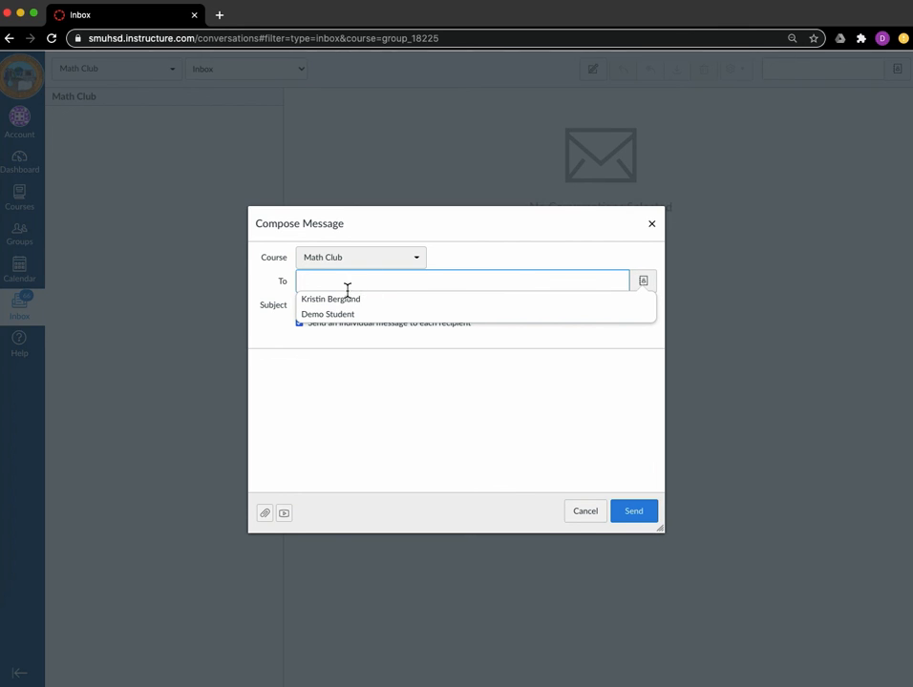
pyautogui.click(586, 524)
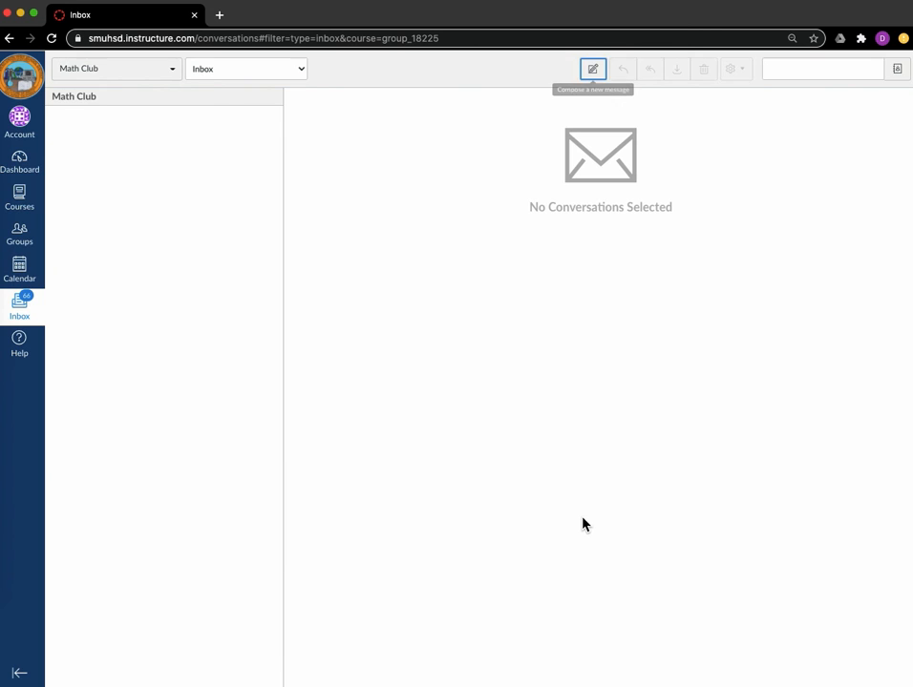